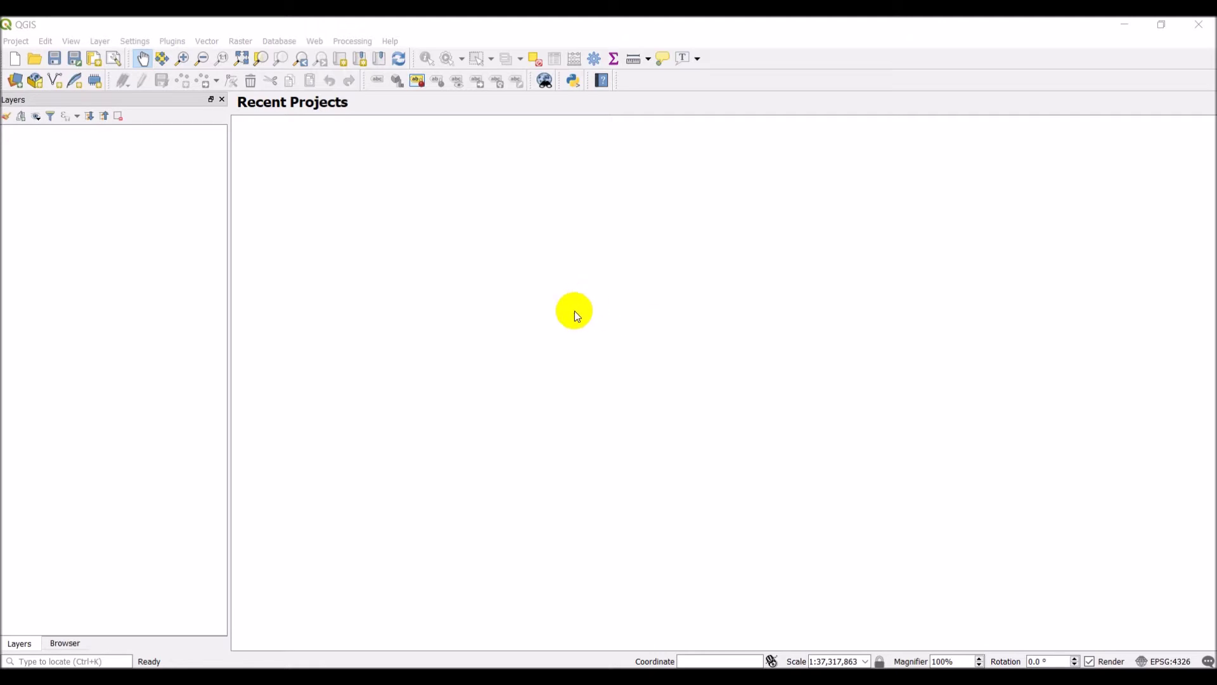
Open the Manage and Install Plugins dialog from the Plugins menu.
{"action": "key", "text": "super"}
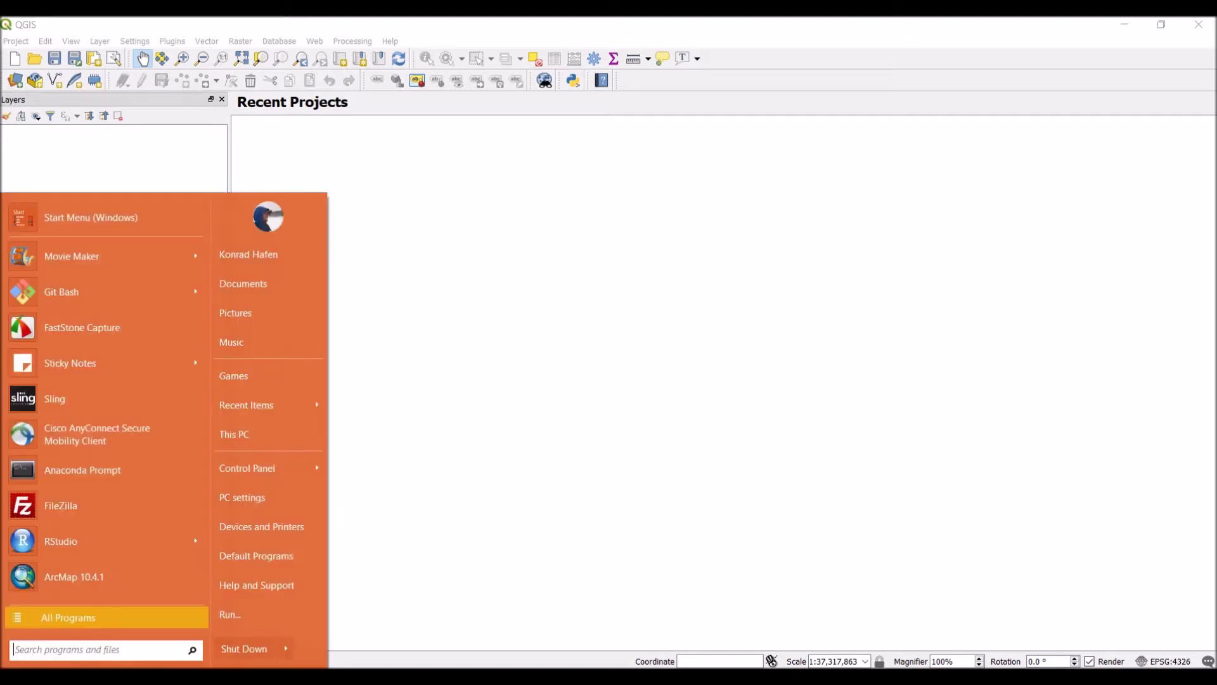
{"action": "type", "text": "qgis"}
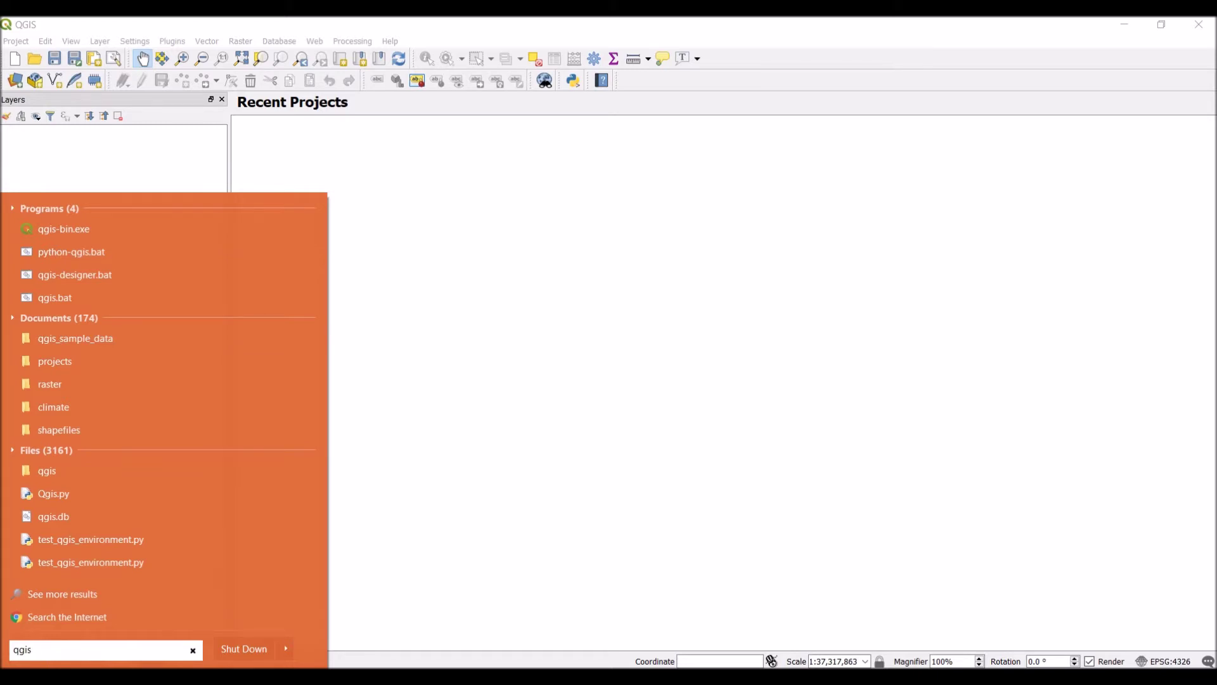
{"action": "key", "text": "Escape"}
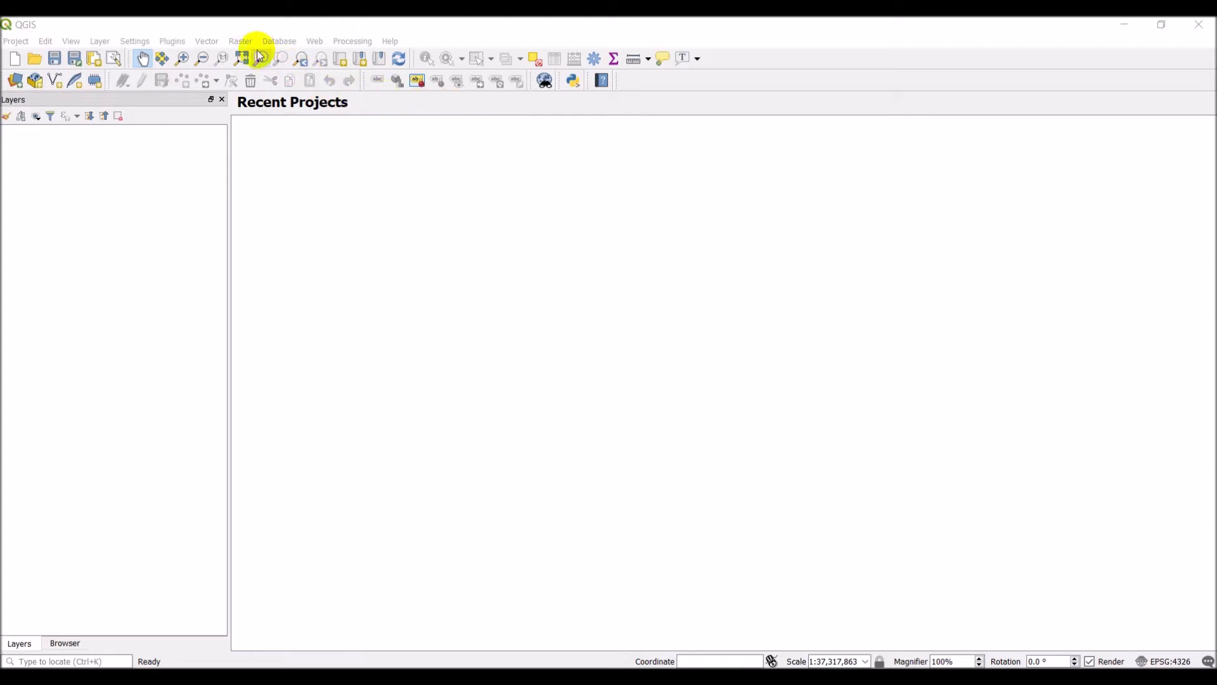
{"action": "left_click", "coordinate": [172, 40]}
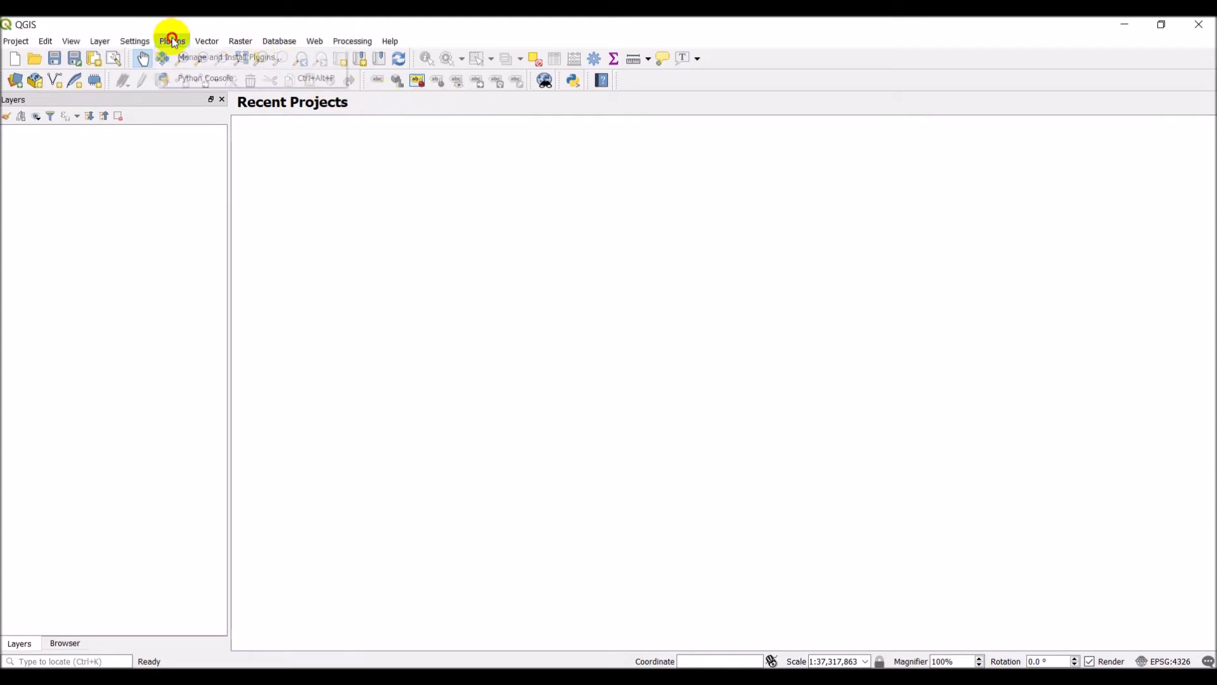
{"action": "left_click", "coordinate": [201, 58]}
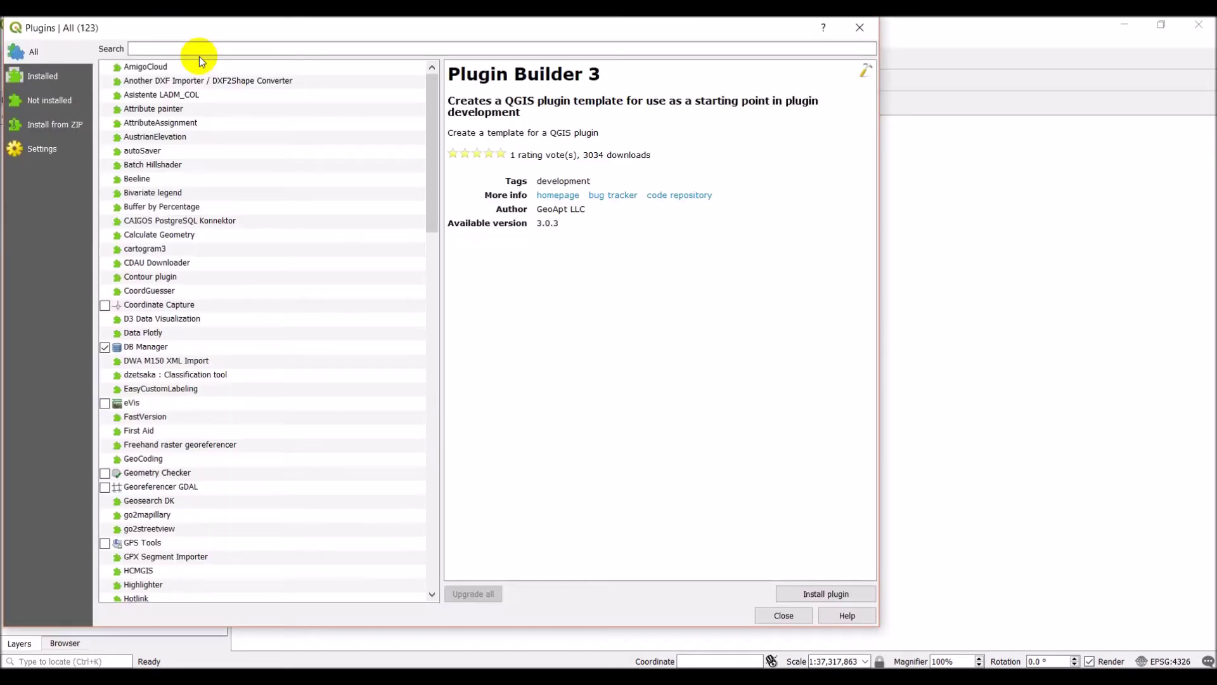
Search 'plugin bu', install Plugin Builder 3 version 3.0.3, then clear the search.
{"action": "left_click", "coordinate": [163, 52]}
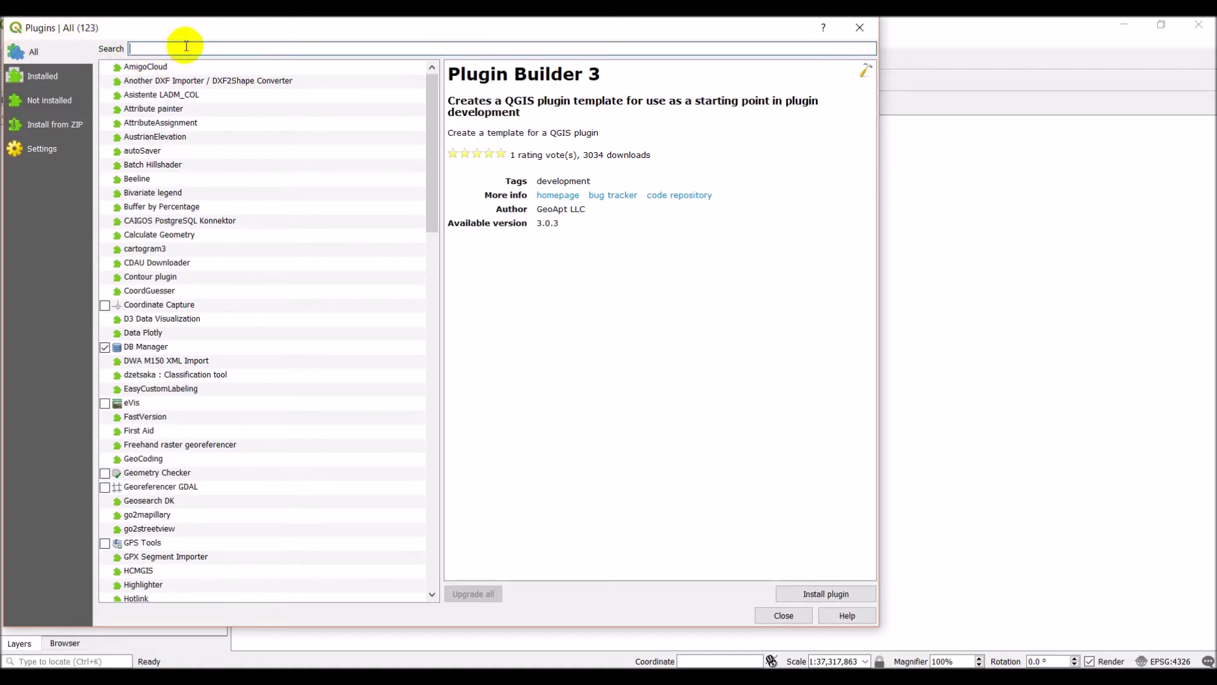
{"action": "type", "text": "pl"}
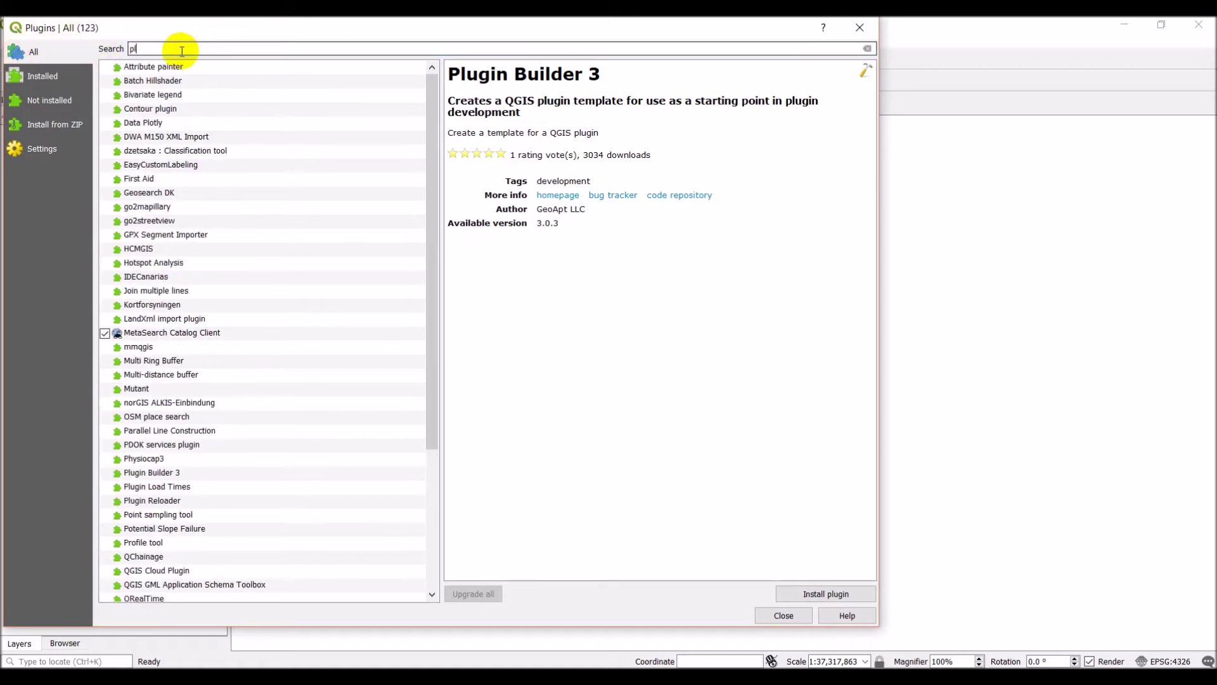
{"action": "type", "text": "ugin b"}
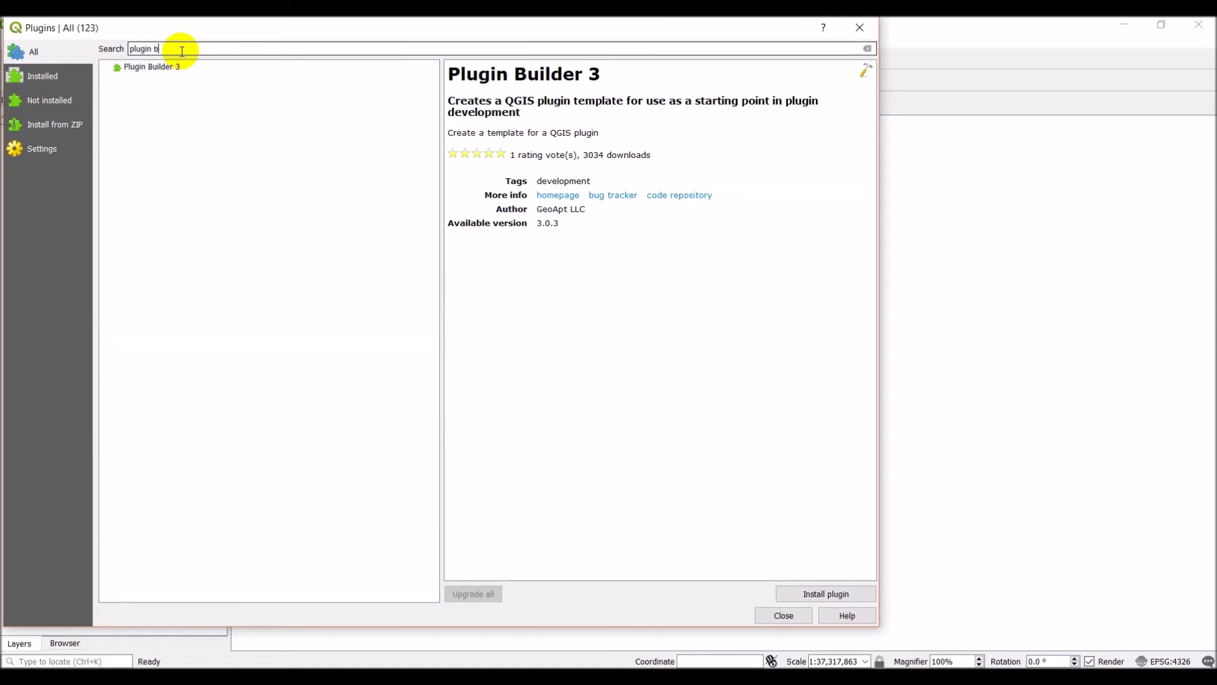
{"action": "type", "text": "u"}
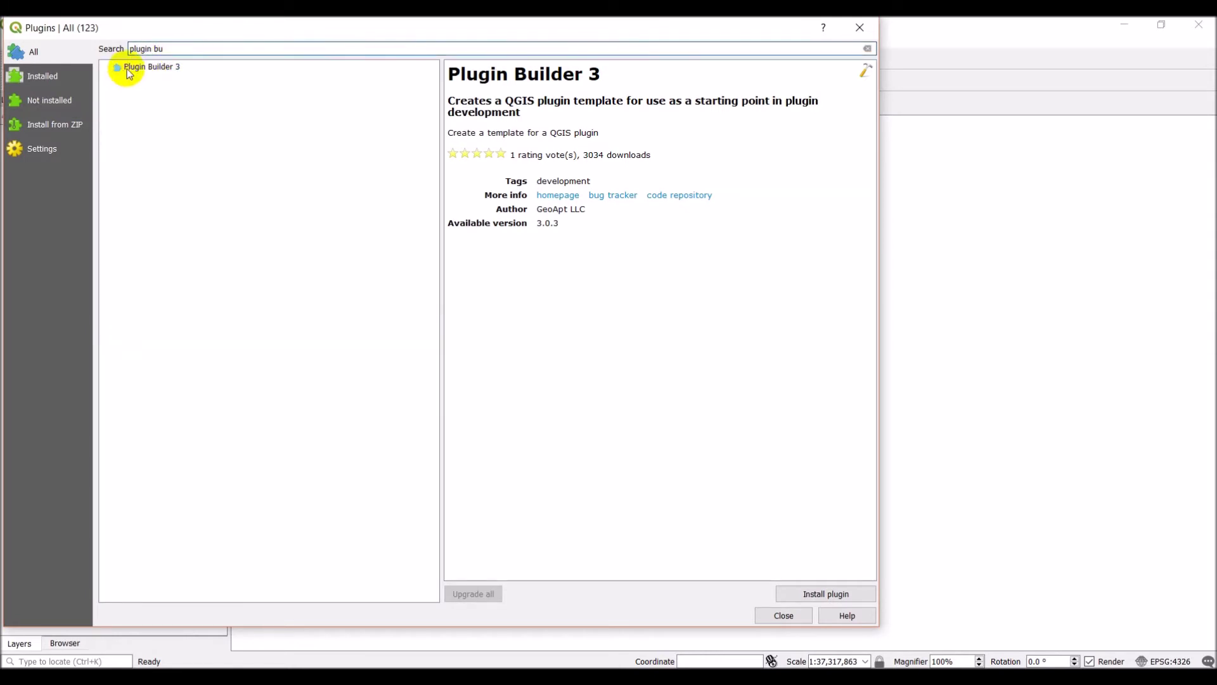
{"action": "left_click", "coordinate": [132, 71]}
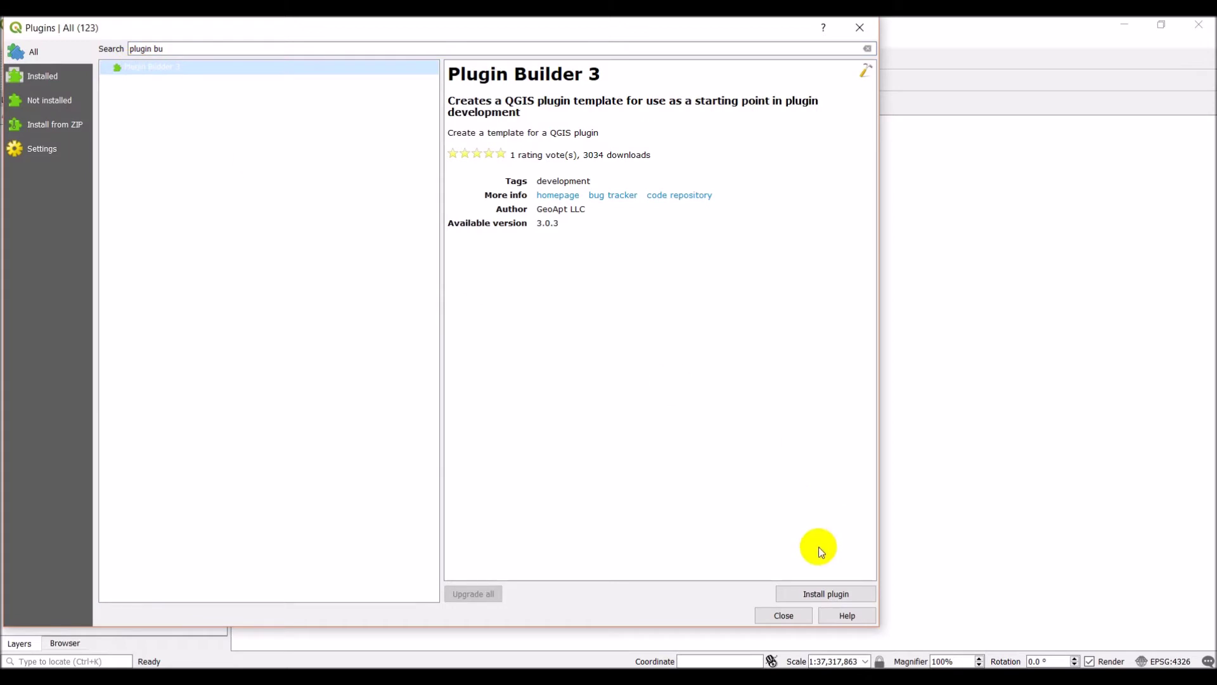
{"action": "left_click", "coordinate": [803, 594]}
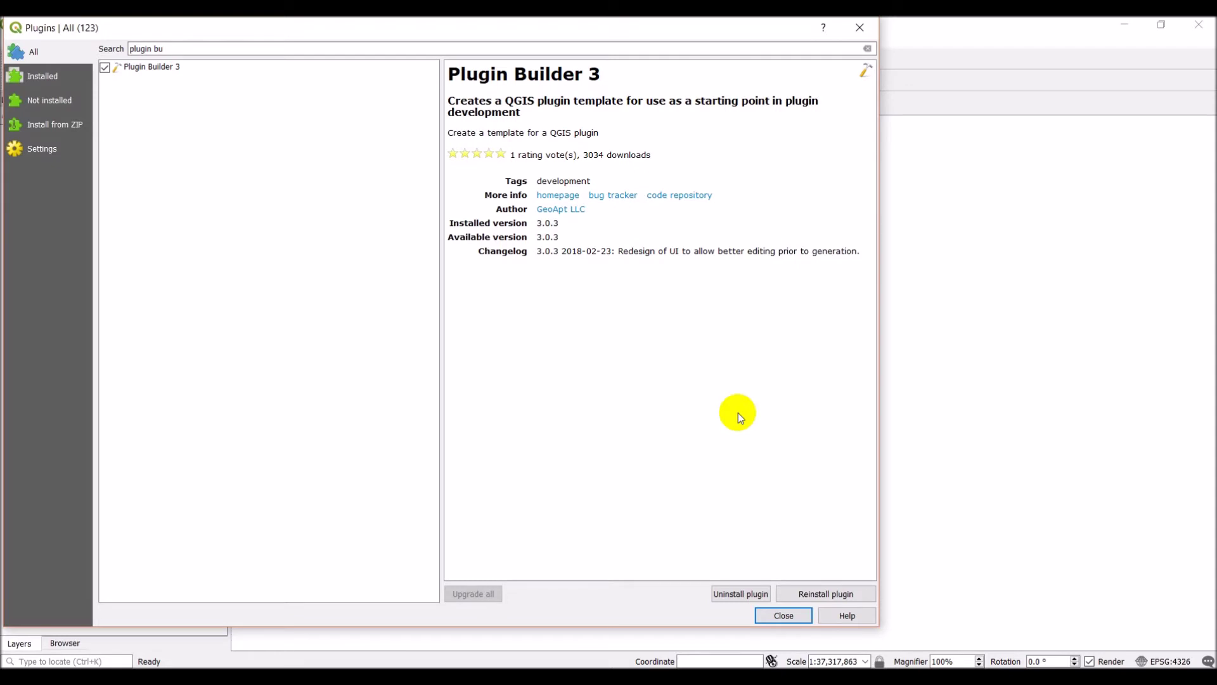
{"action": "left_click", "coordinate": [868, 49]}
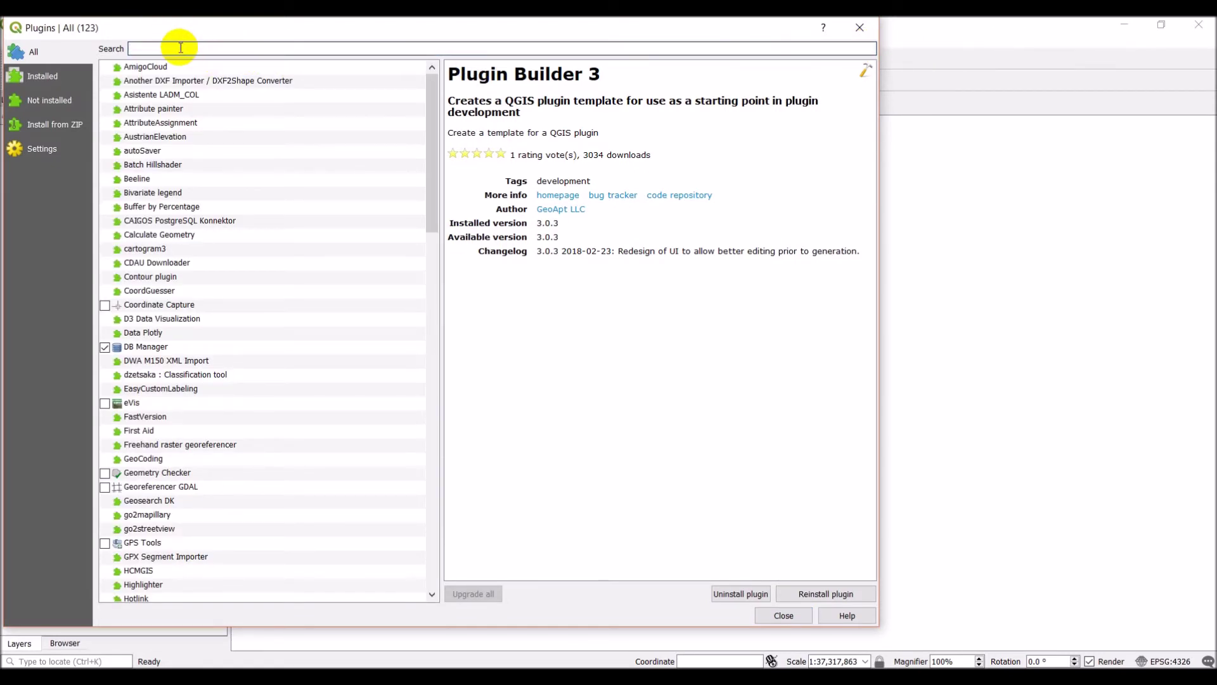
{"action": "type", "text": "plugin"}
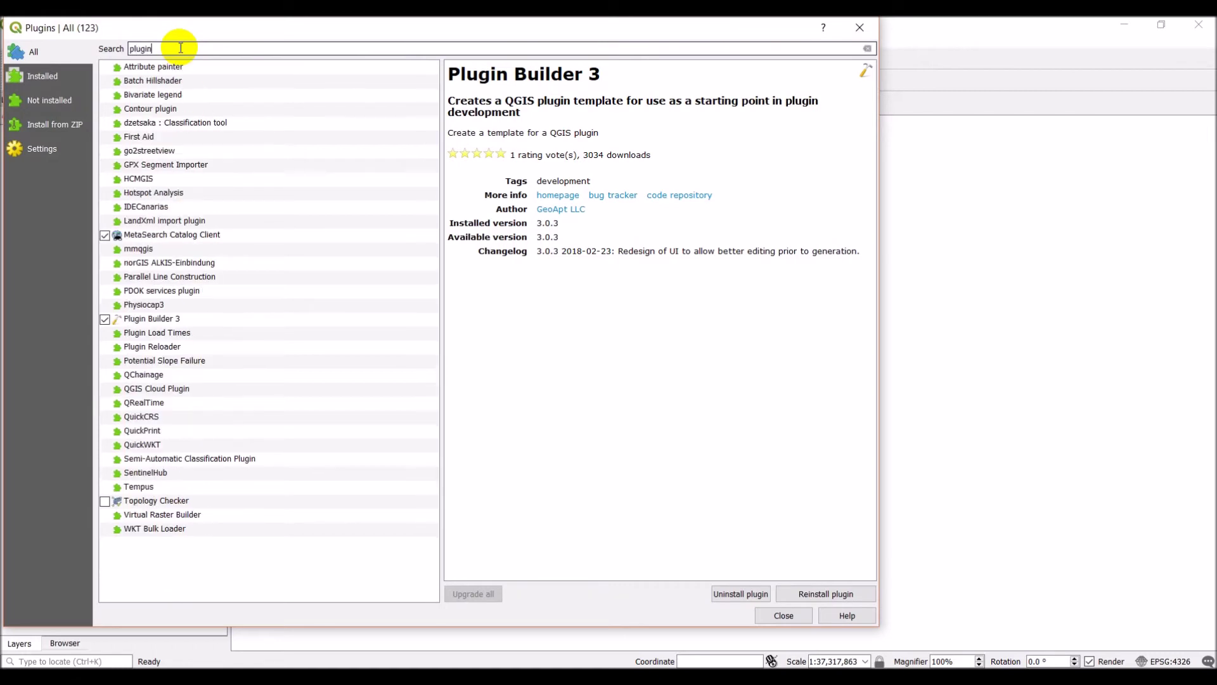
{"action": "type", "text": " r"}
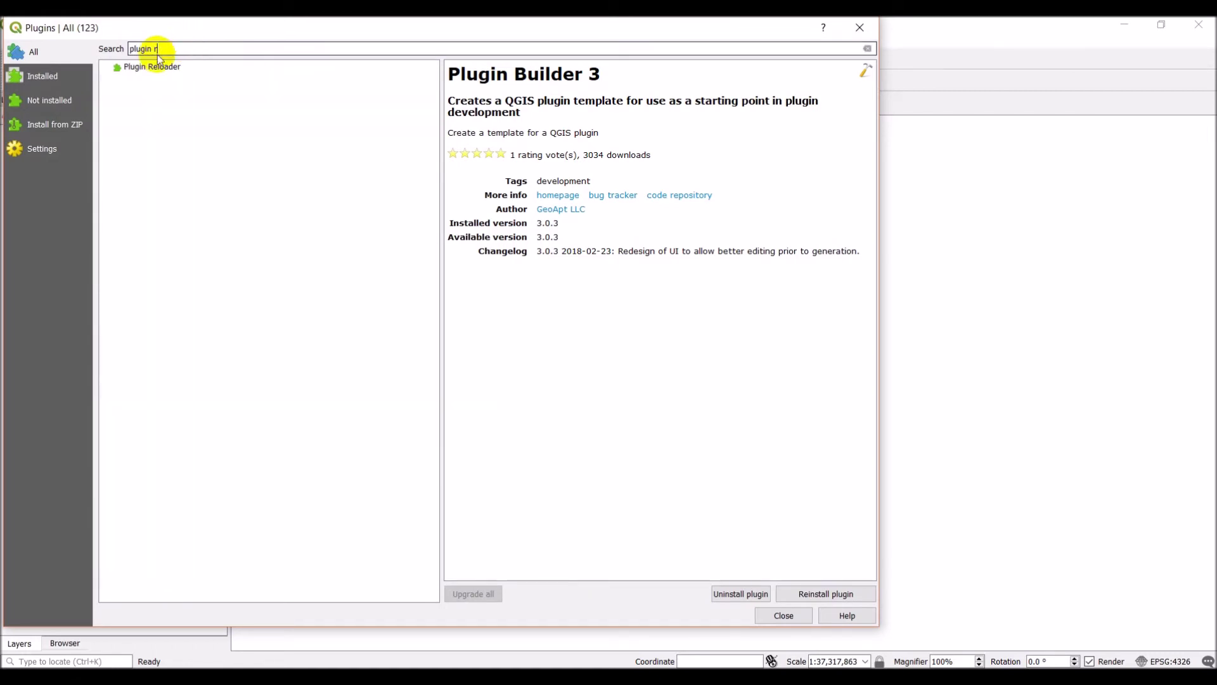
Install Plugin Reloader 0.7.3 and close the plugin manager.
{"action": "left_click", "coordinate": [151, 68]}
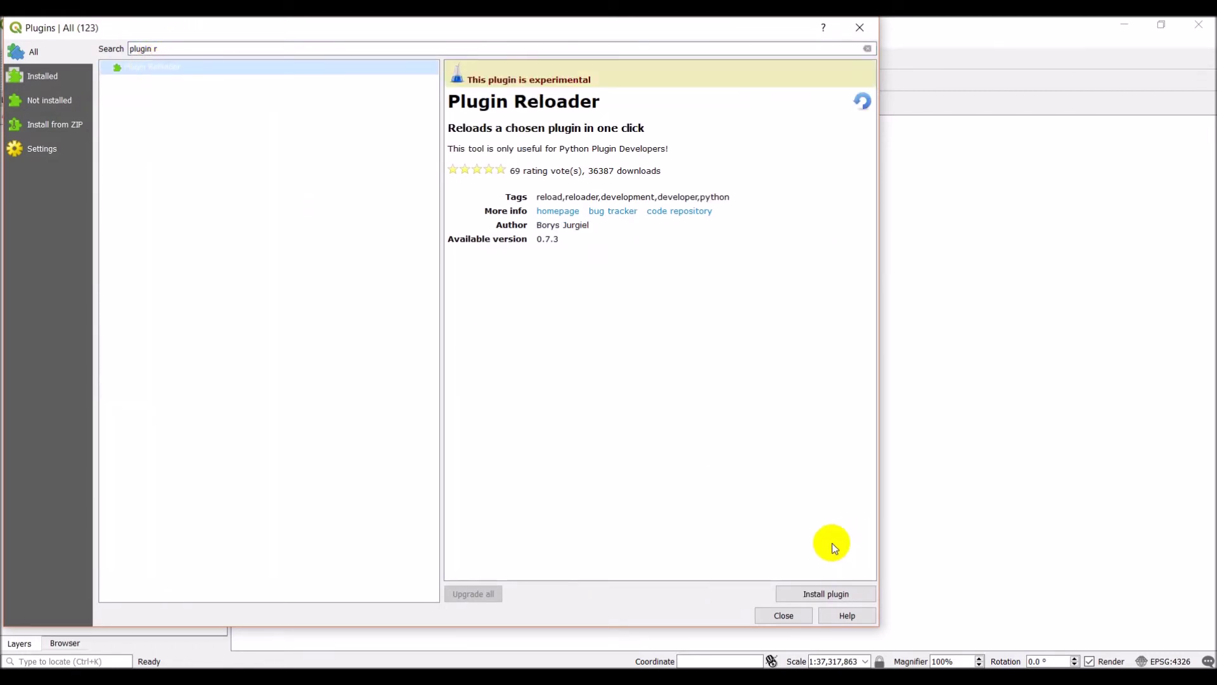
{"action": "left_click", "coordinate": [814, 593]}
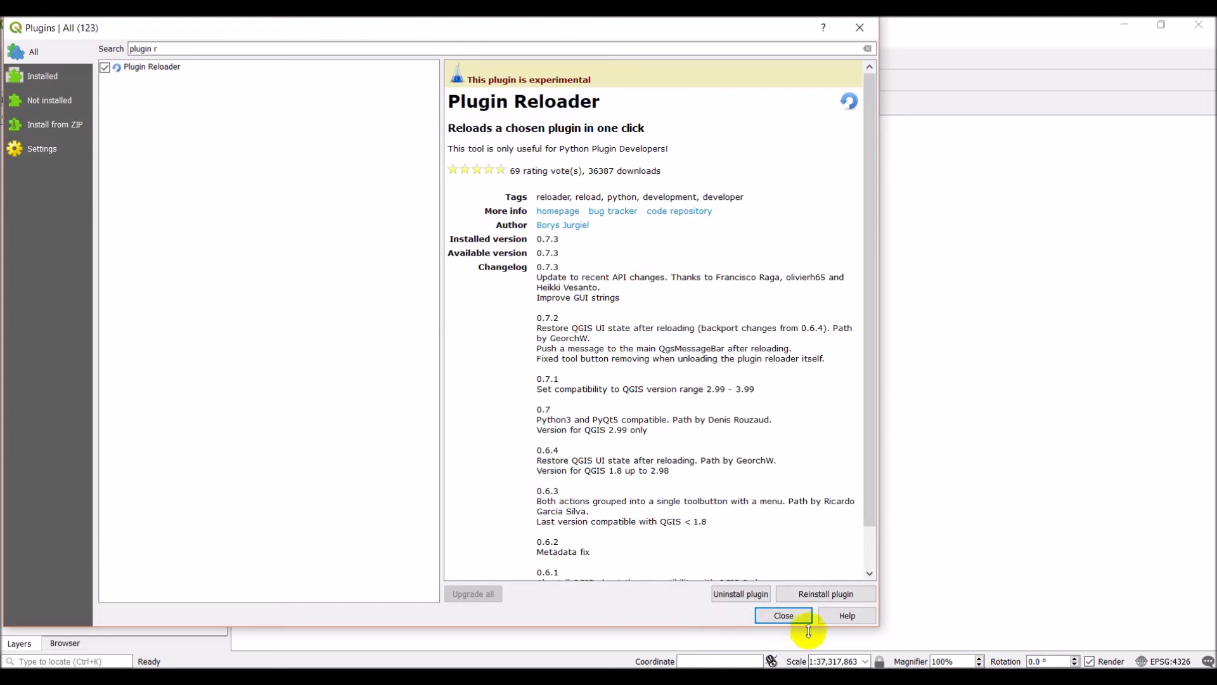
{"action": "left_click", "coordinate": [795, 618]}
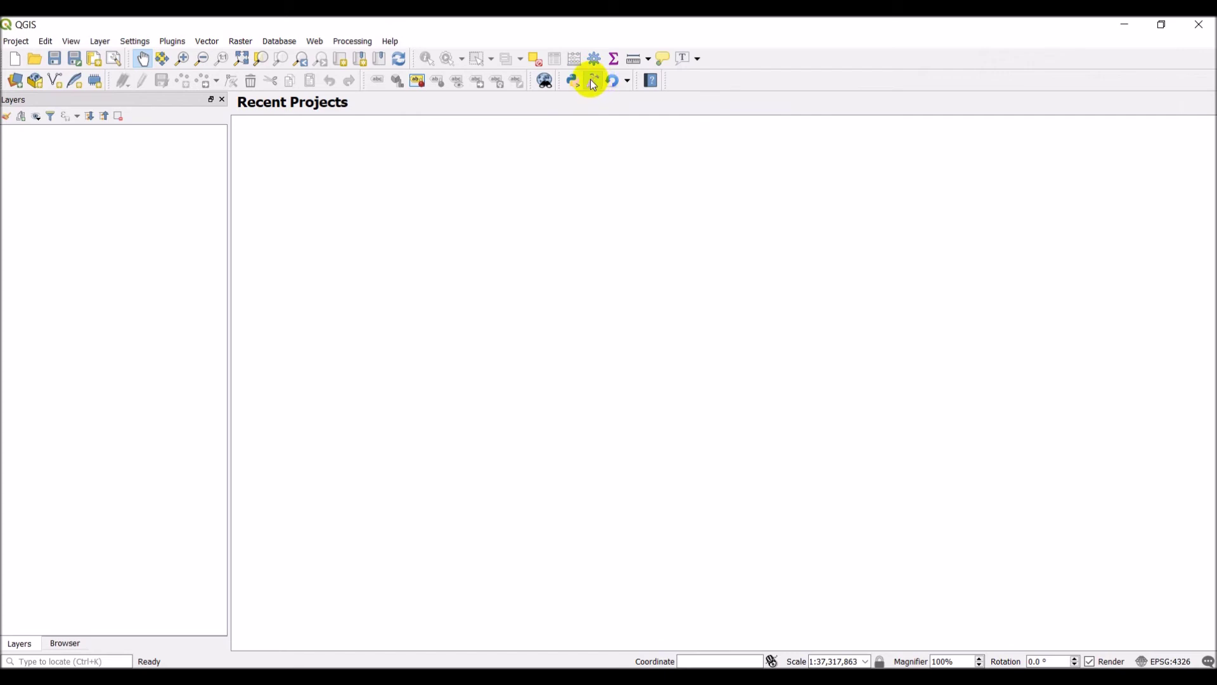
{"action": "left_click", "coordinate": [628, 82]}
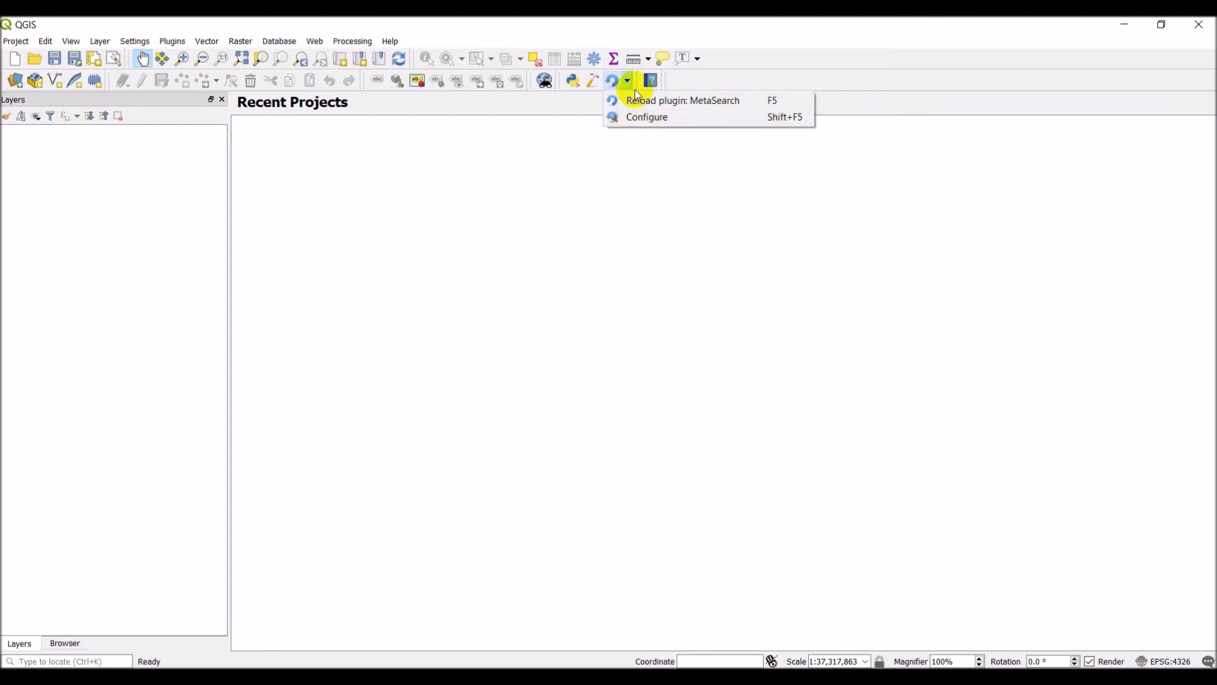
{"action": "left_click", "coordinate": [627, 82]}
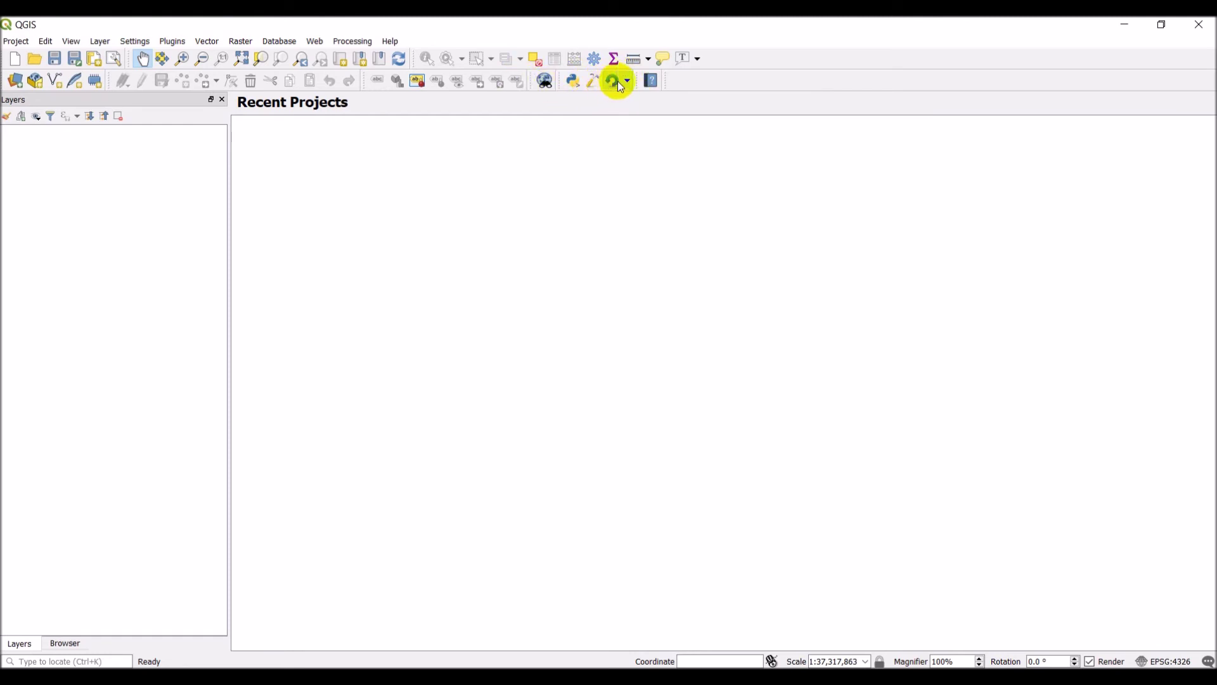
{"action": "left_click", "coordinate": [172, 41]}
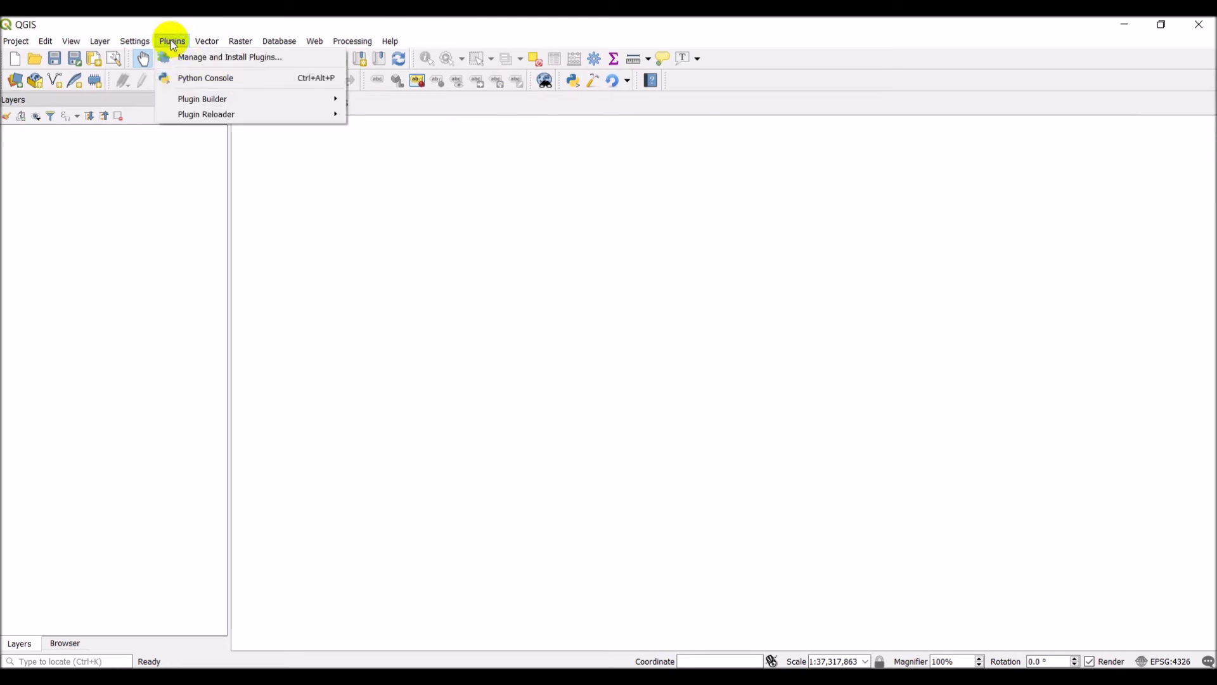
{"action": "left_click", "coordinate": [205, 56]}
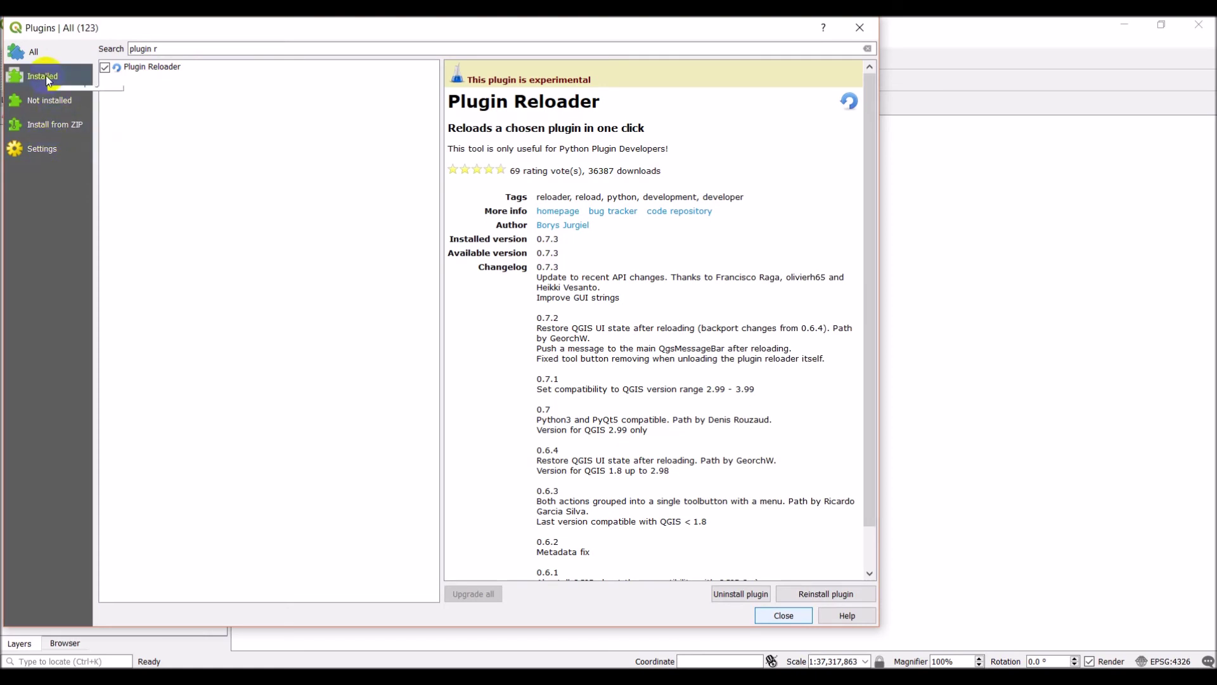
{"action": "left_click", "coordinate": [867, 50]}
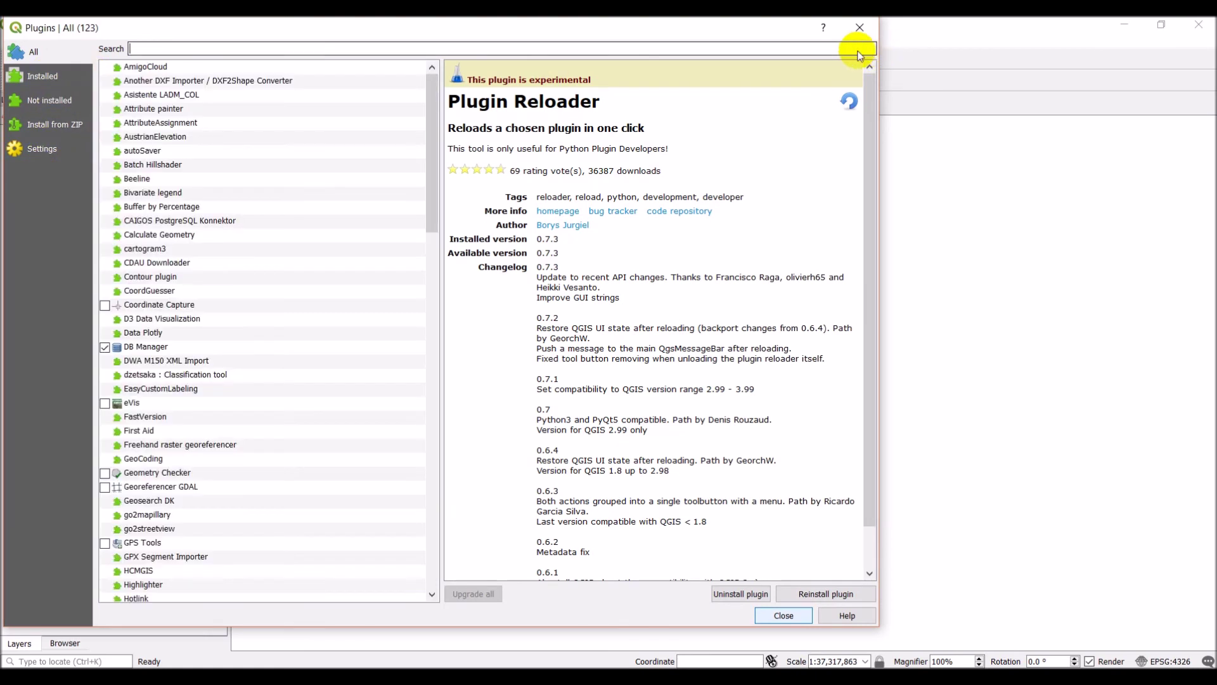
{"action": "left_click", "coordinate": [27, 75]}
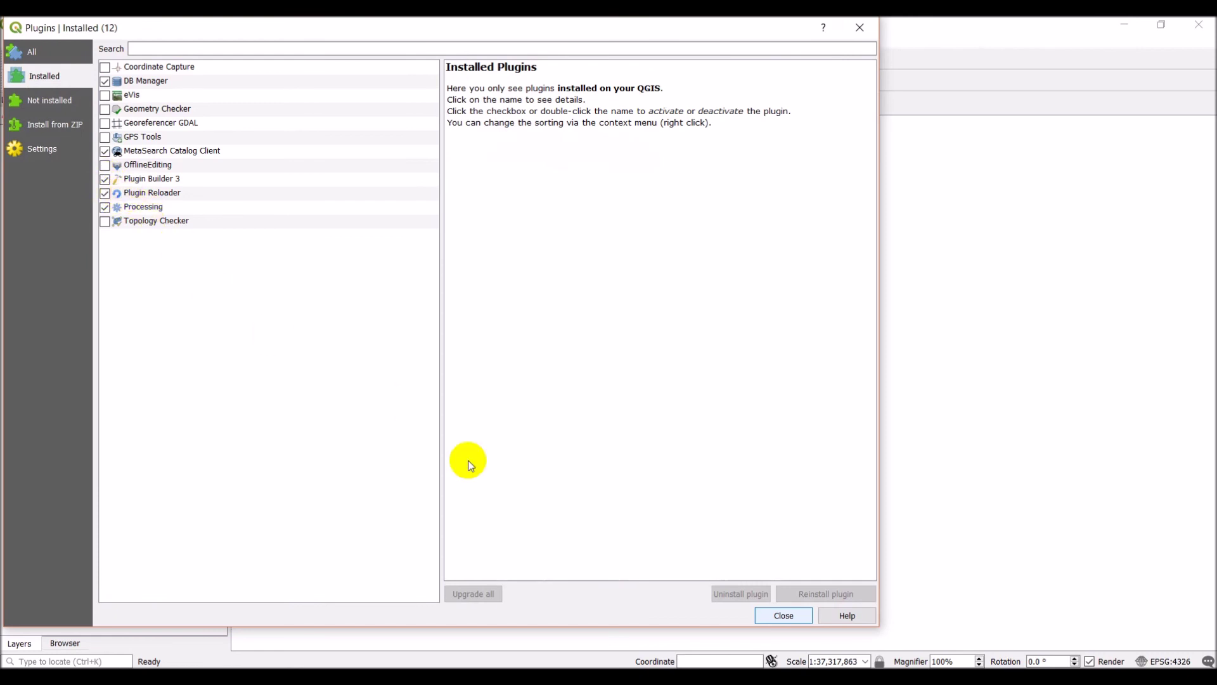
{"action": "left_click", "coordinate": [777, 615]}
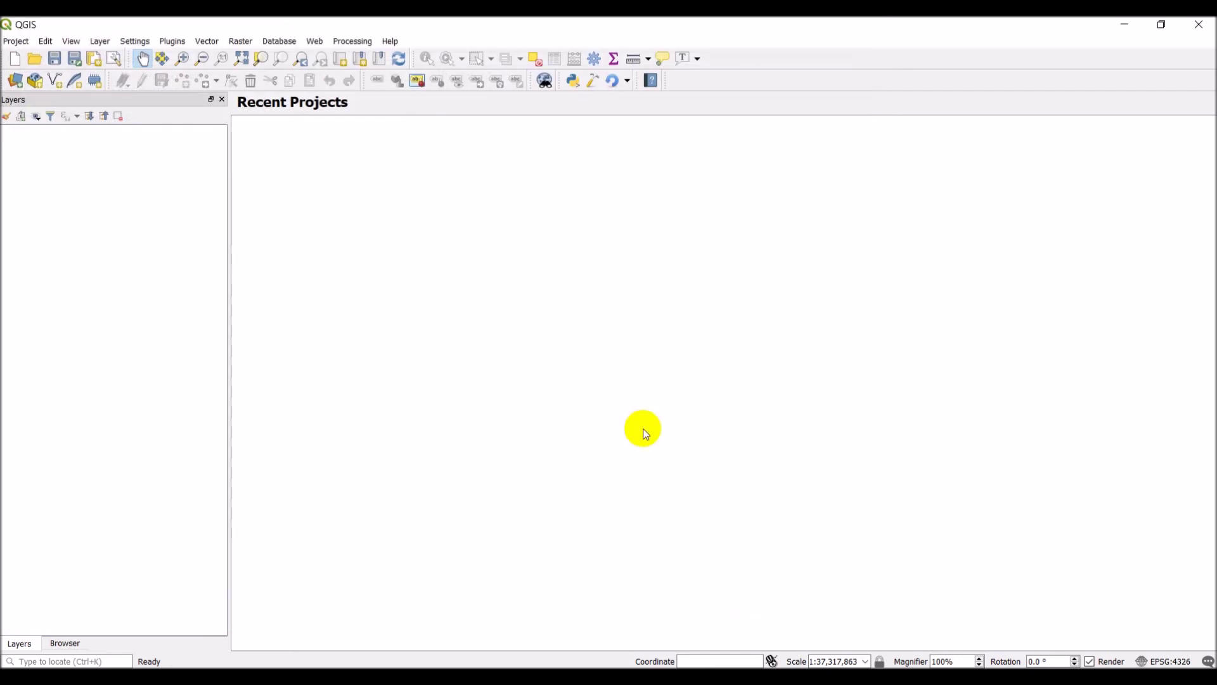
{"action": "left_click", "coordinate": [177, 43]}
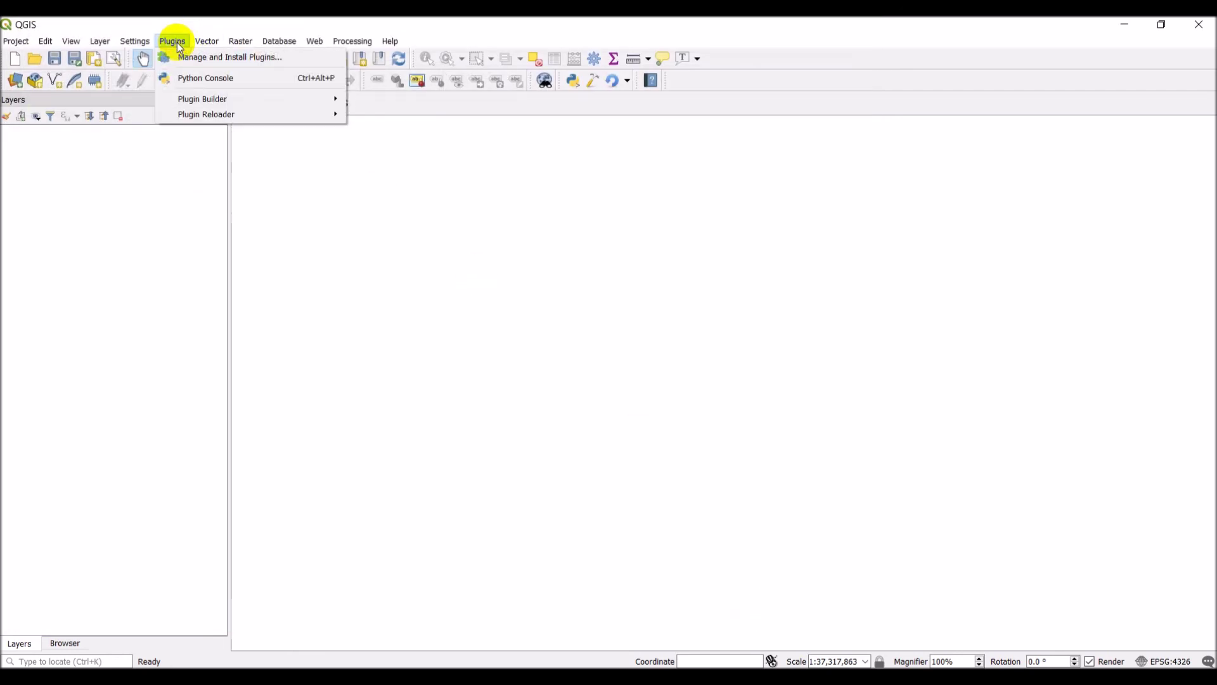
{"action": "left_click", "coordinate": [177, 43]}
{"action": "left_click", "coordinate": [171, 41]}
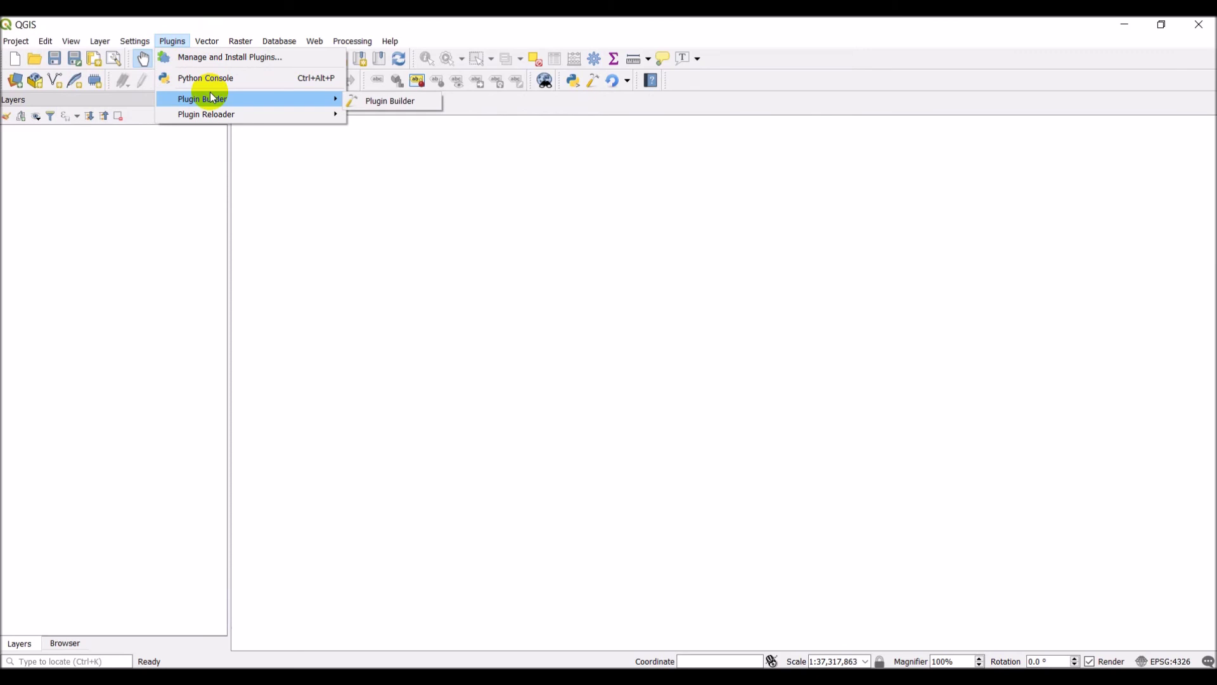
{"action": "mouse_move", "coordinate": [207, 115]}
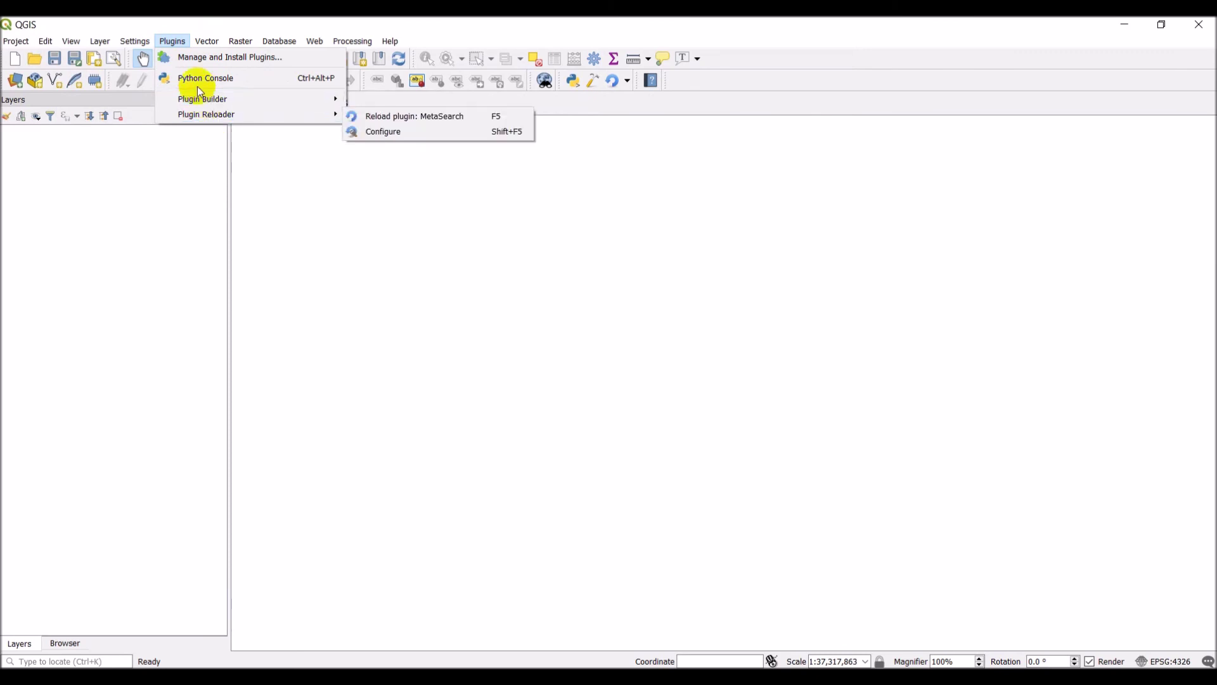
{"action": "left_click", "coordinate": [174, 43]}
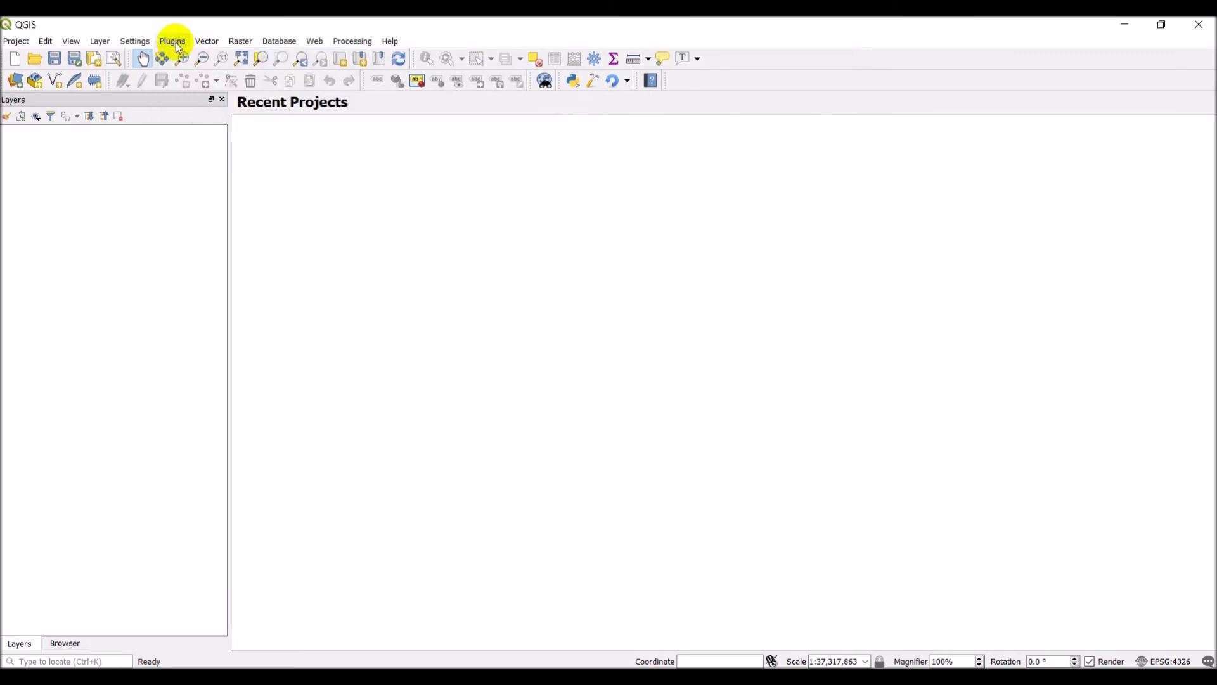